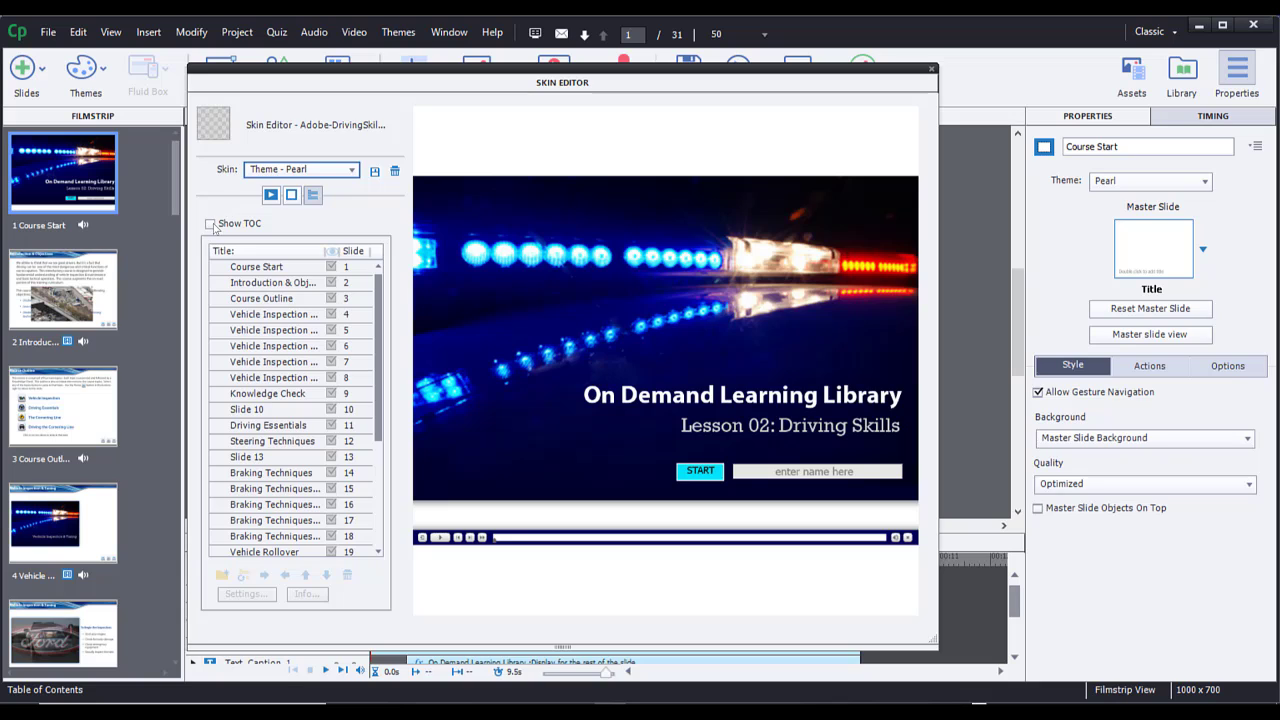
- Show the table of contents in the project skin and apply the CoolBlue skin
click(211, 224)
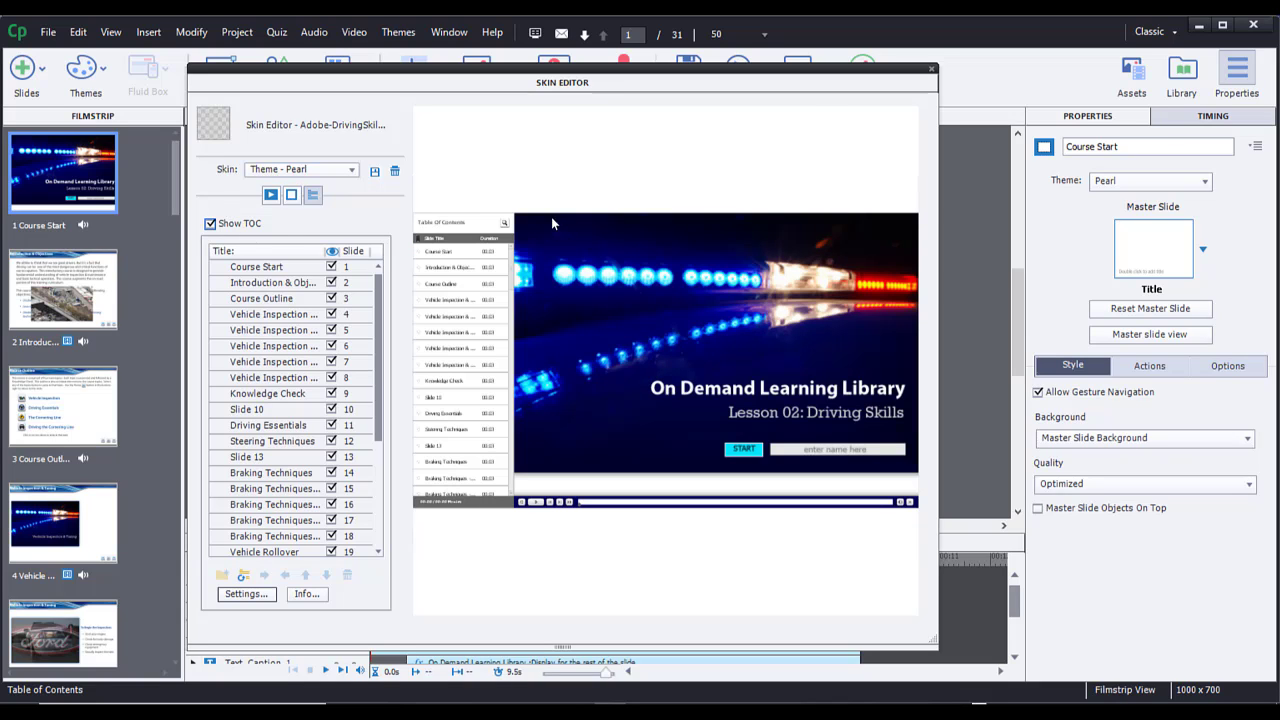
click(351, 171)
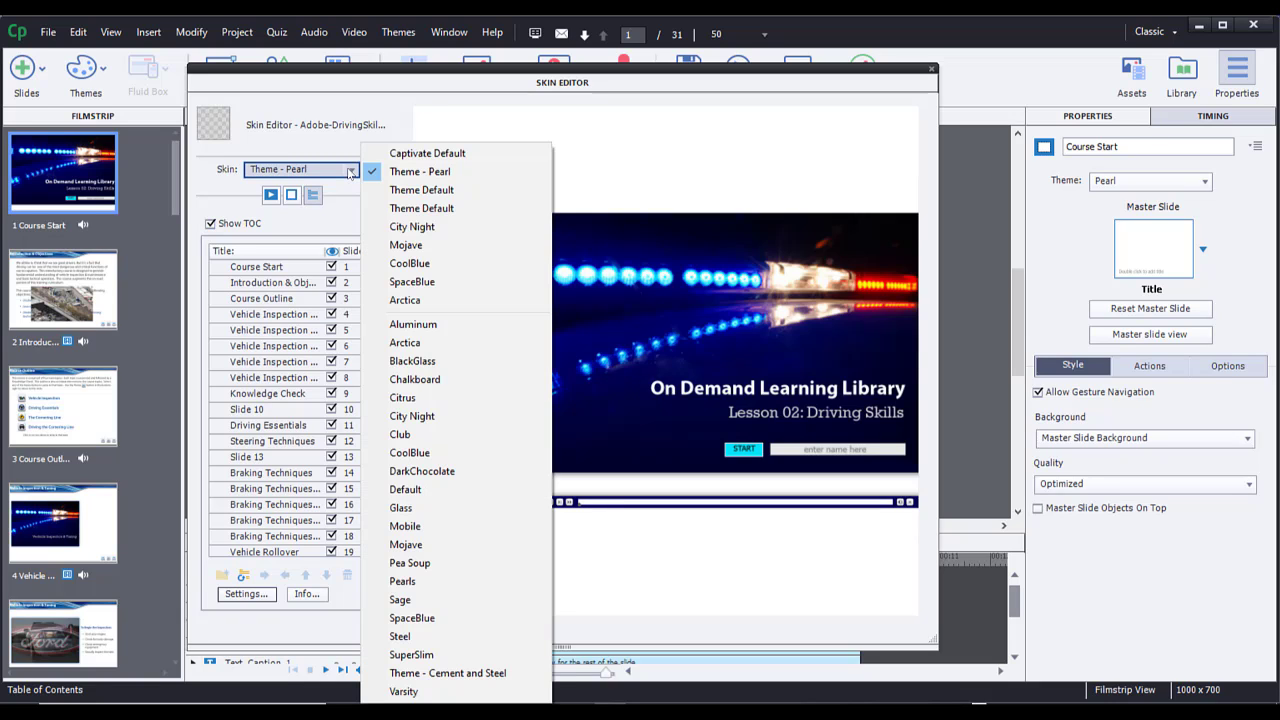
click(697, 150)
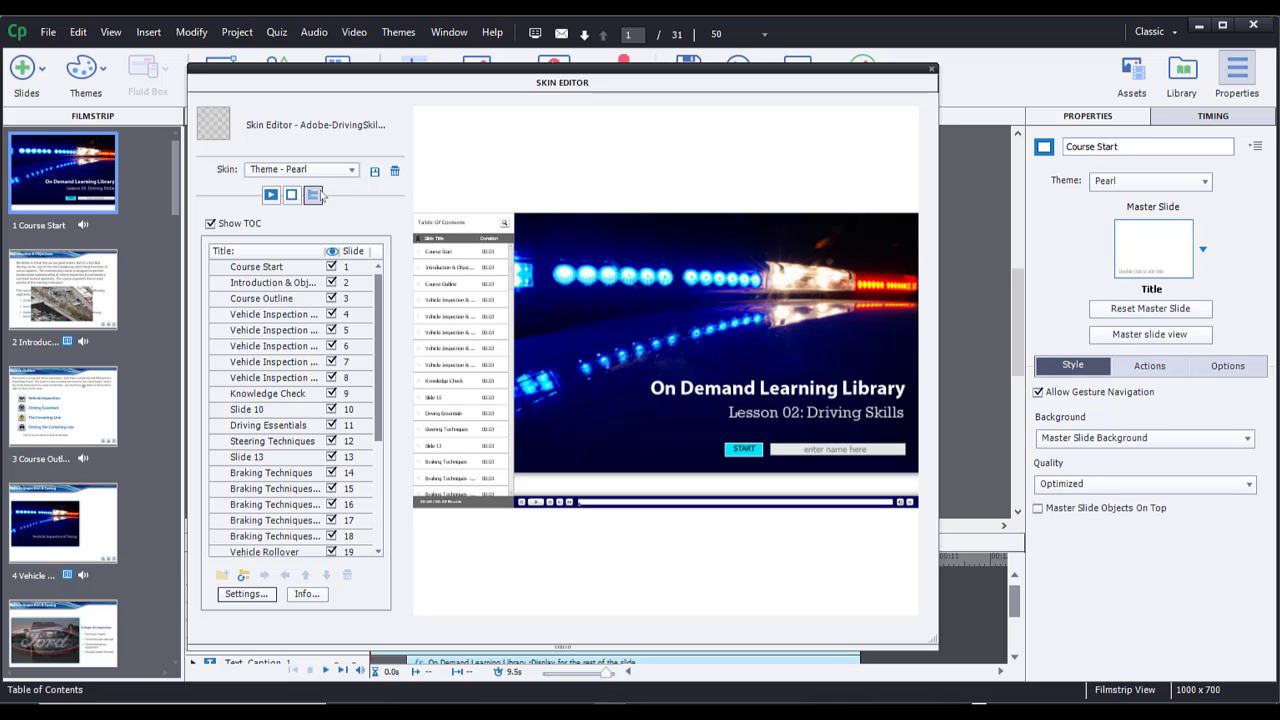
click(351, 171)
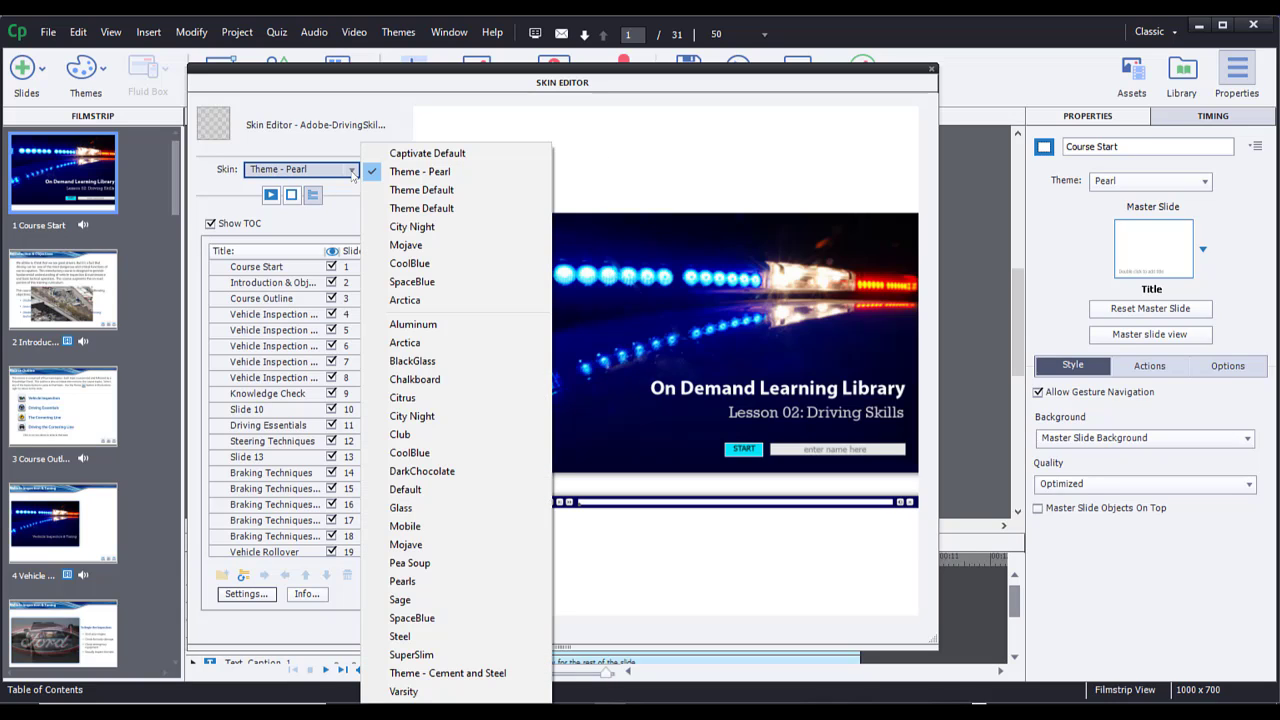
click(422, 263)
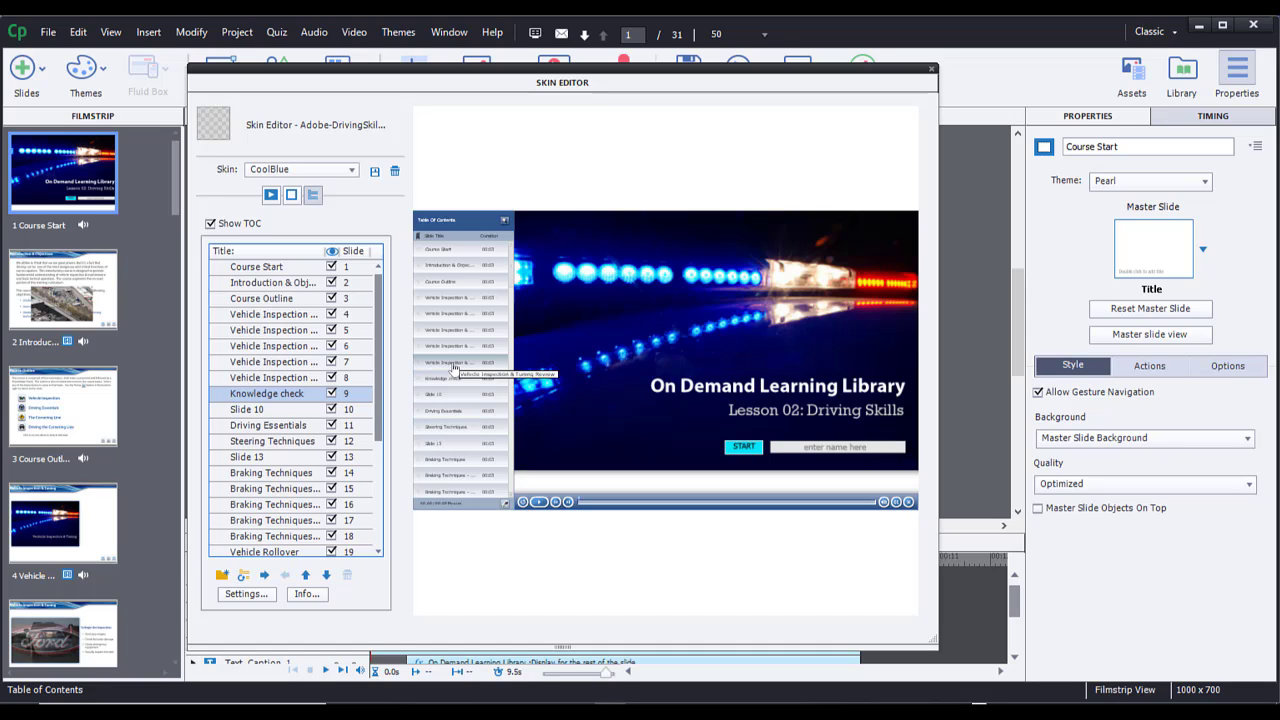
- Rename the table of contents entry for slide 2 to "Introd/Object"
double_click(258, 284)
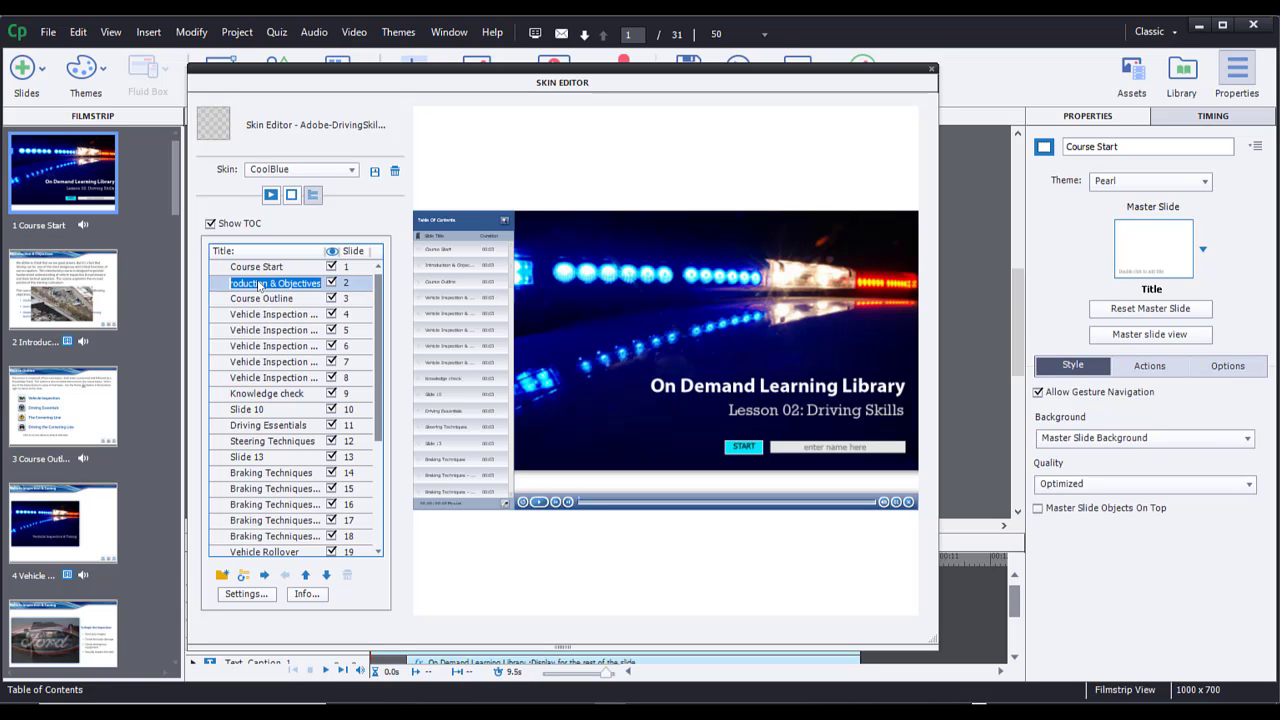
text(Introd/Object)
key(Return)
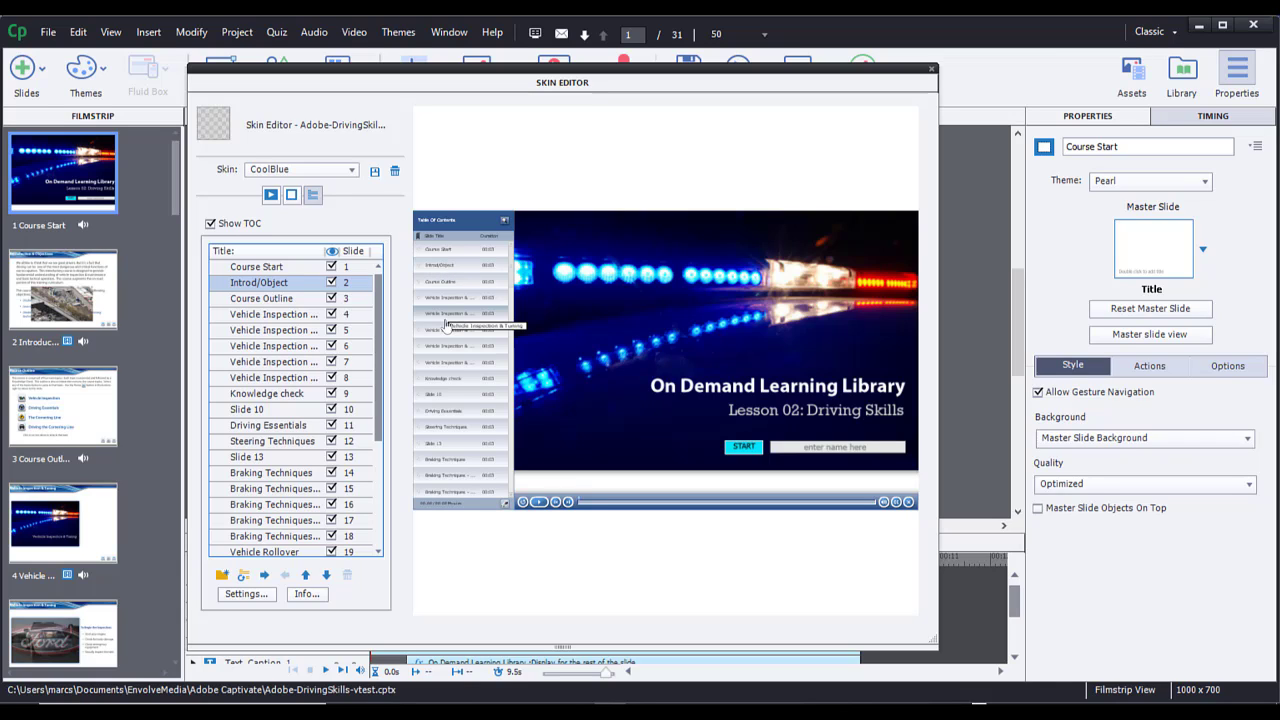
- Group the table of contents entries for slides 4 to 8 under a new topic named "Inspections"
click(271, 315)
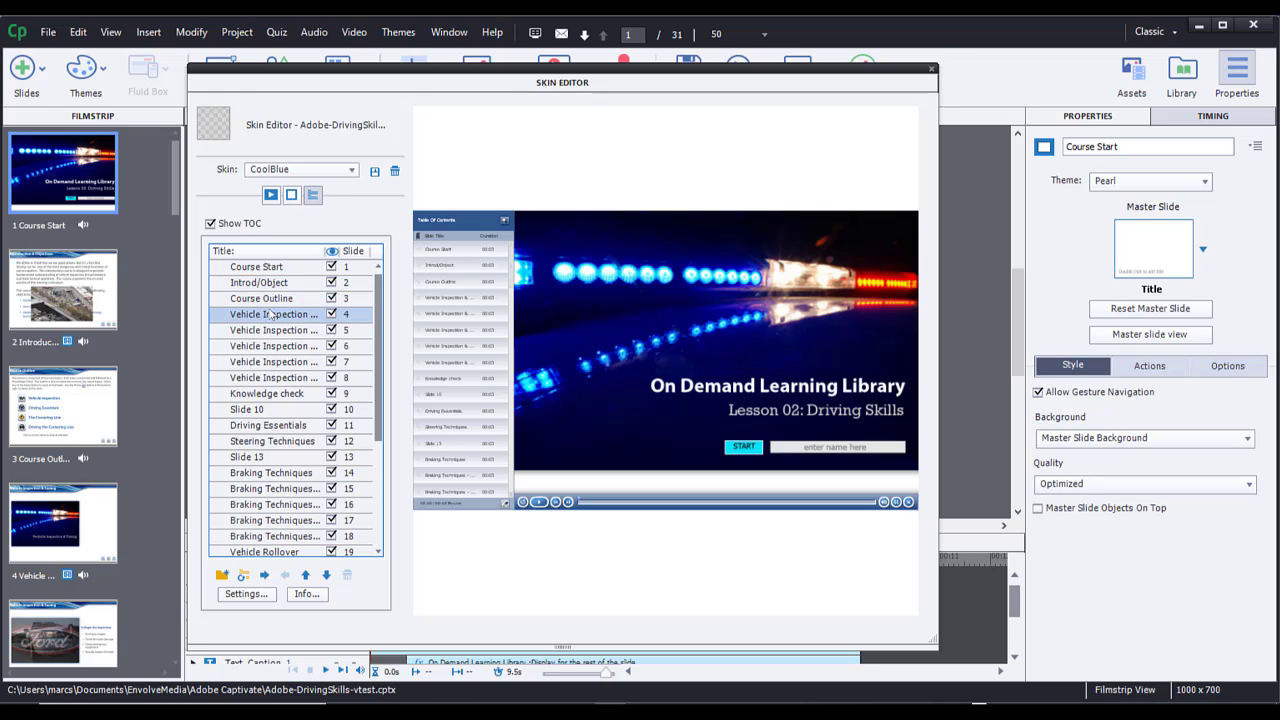
shift+click(272, 379)
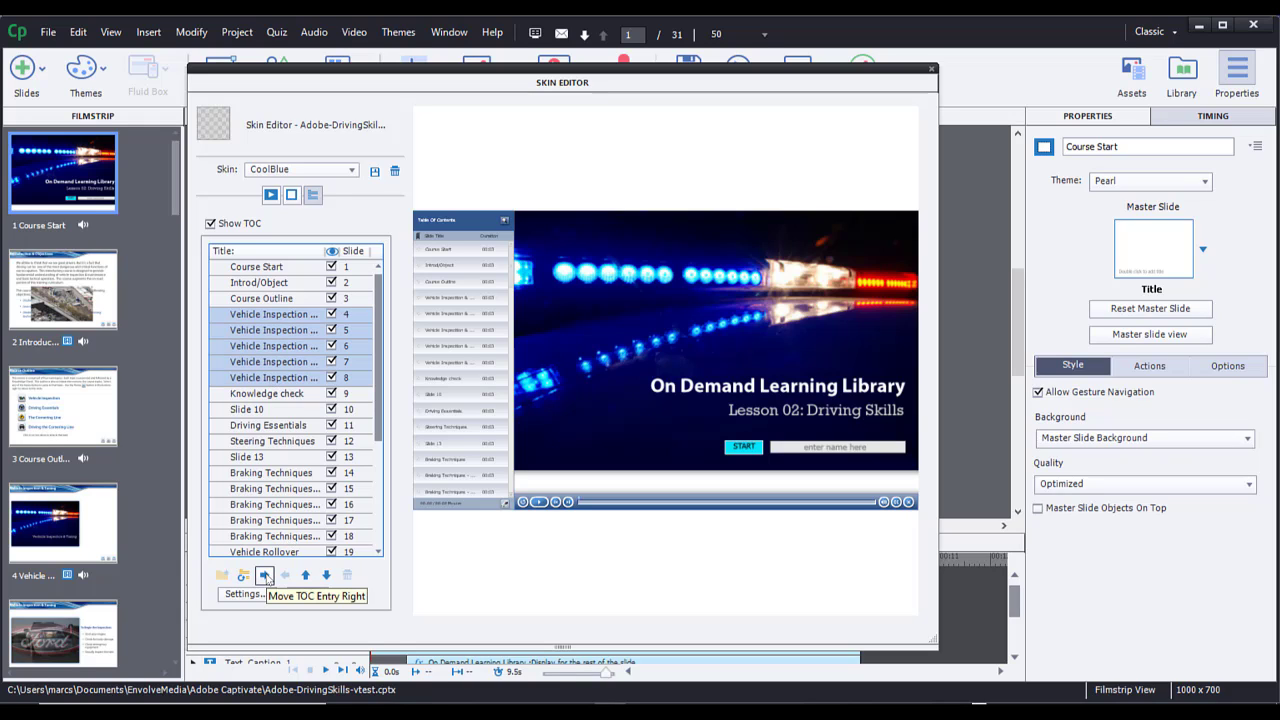
click(266, 577)
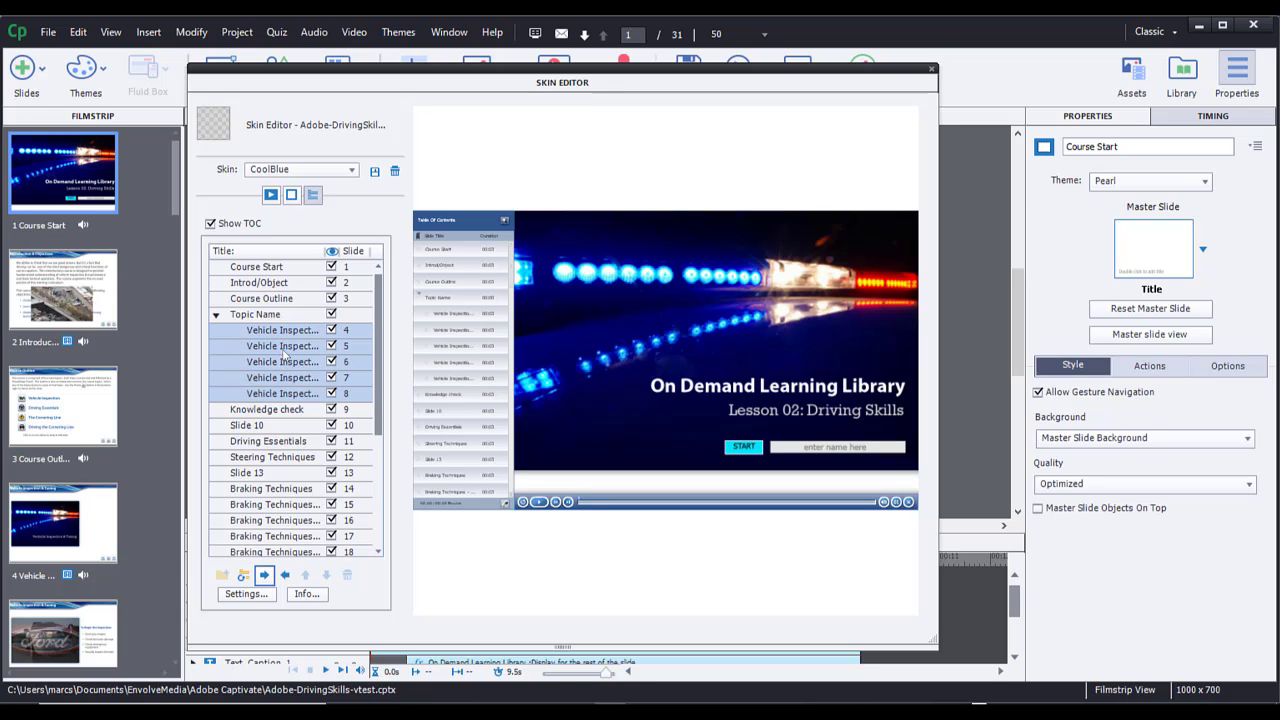
double_click(256, 315)
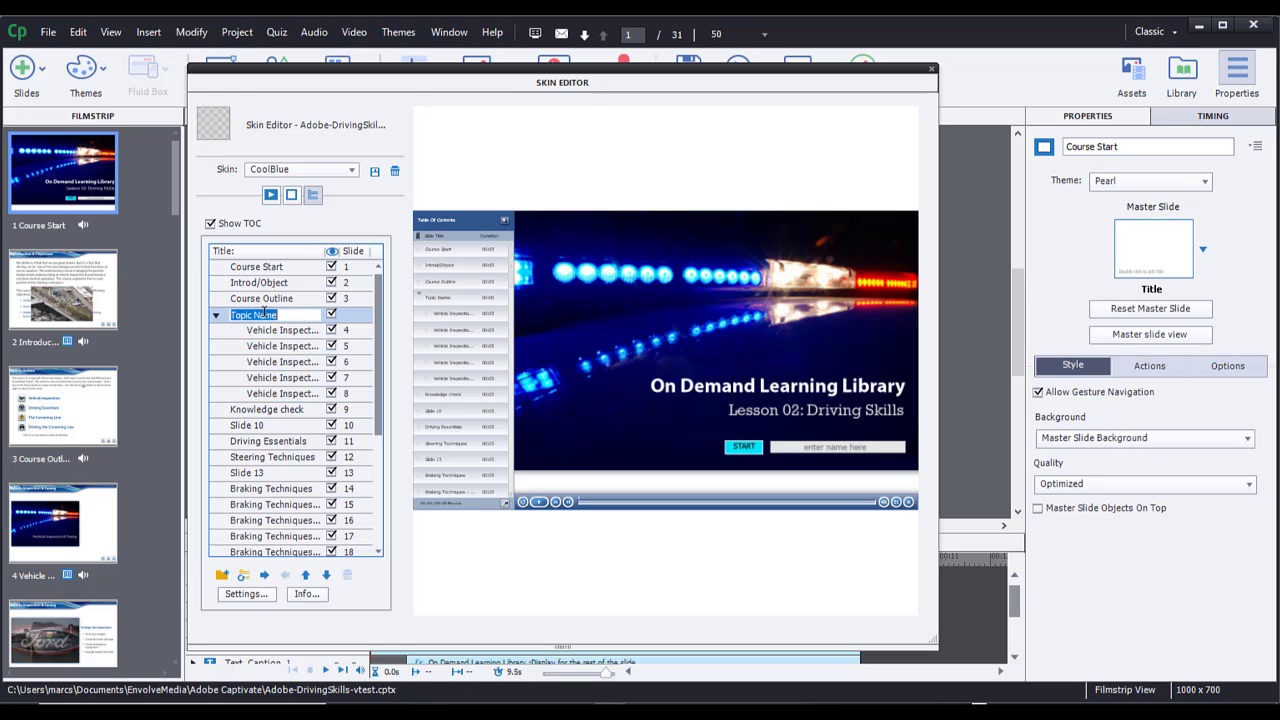
text(Inspections)
key(Return)
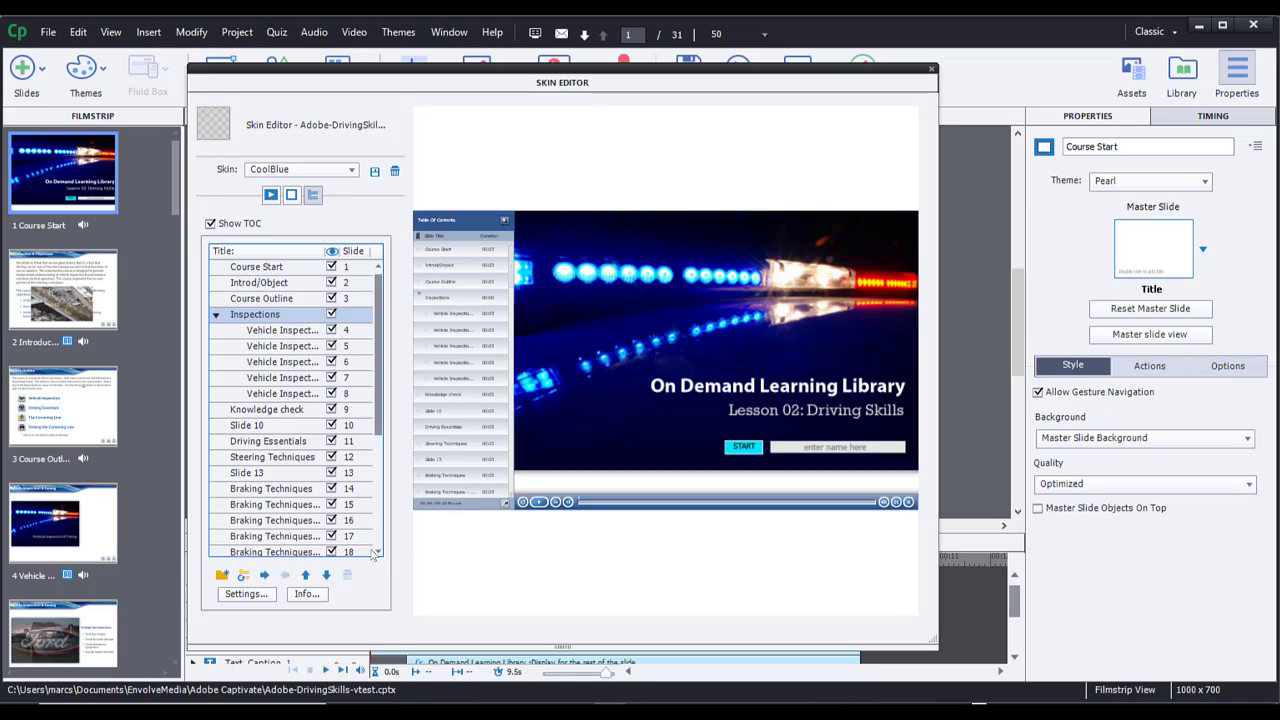
- Open the table of contents settings and move the dialog clear of the skin preview
click(250, 595)
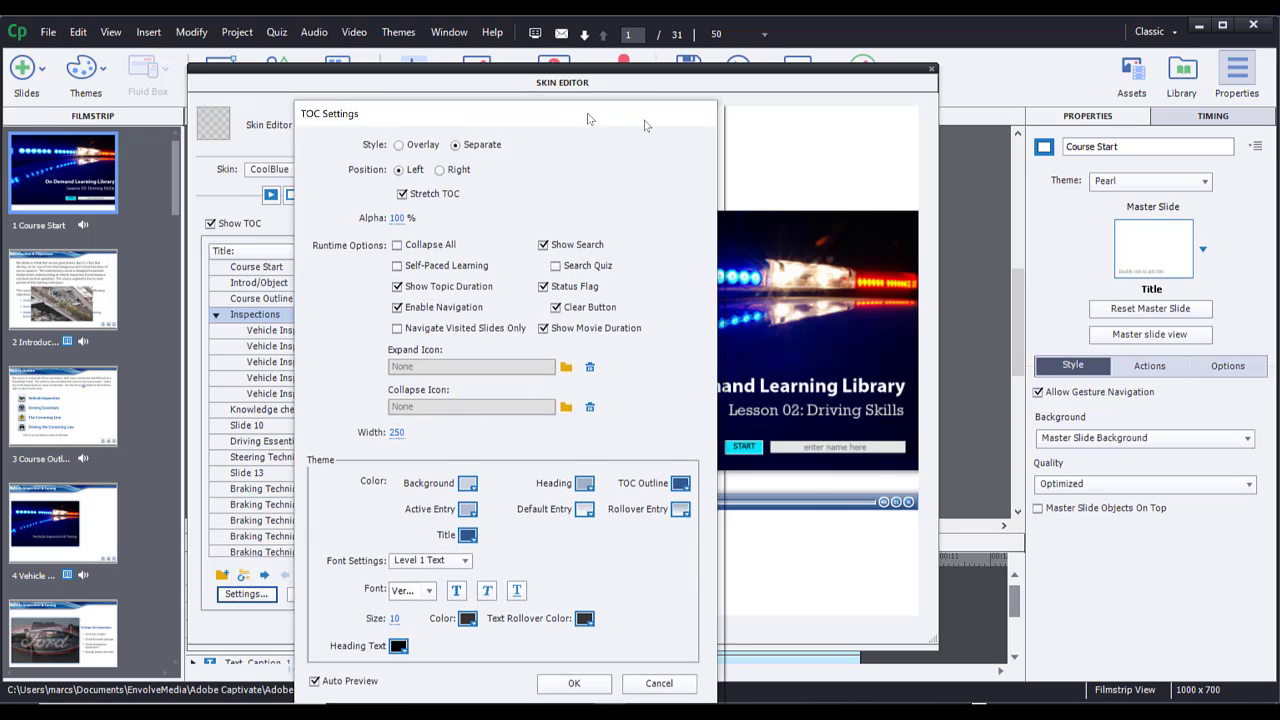
drag(543, 120, 1034, 72)
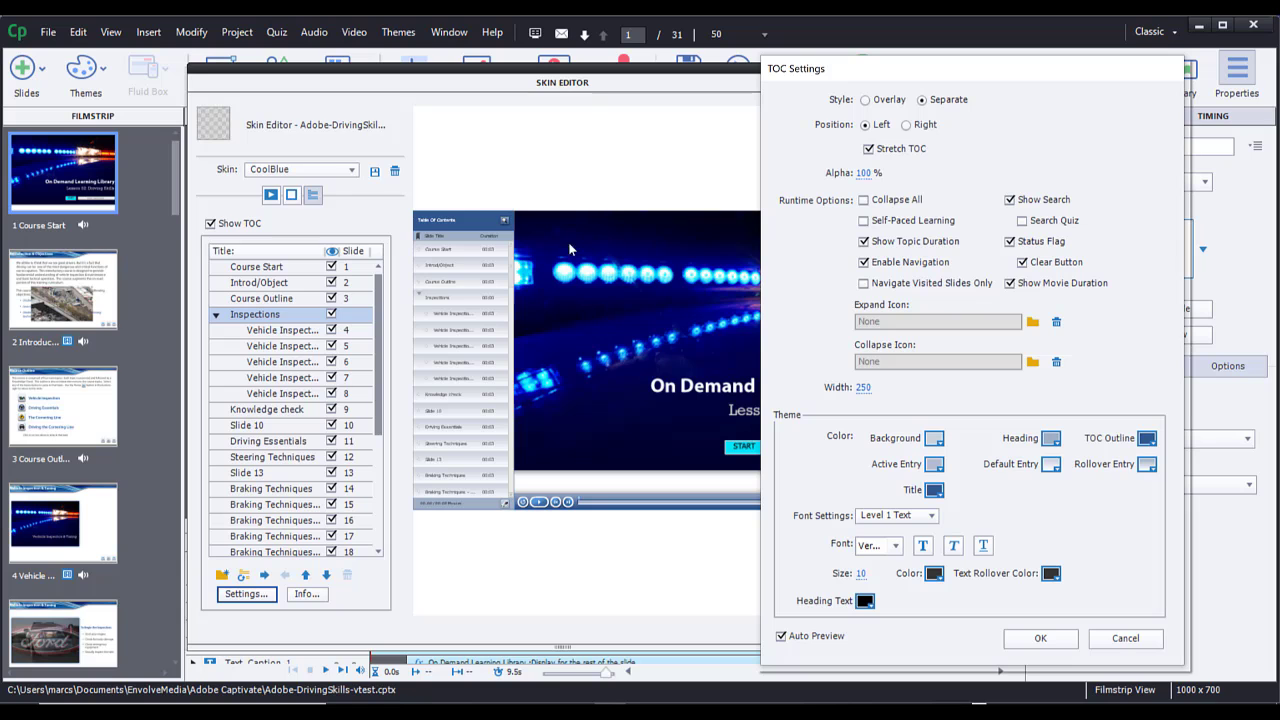
drag(875, 75, 1062, 68)
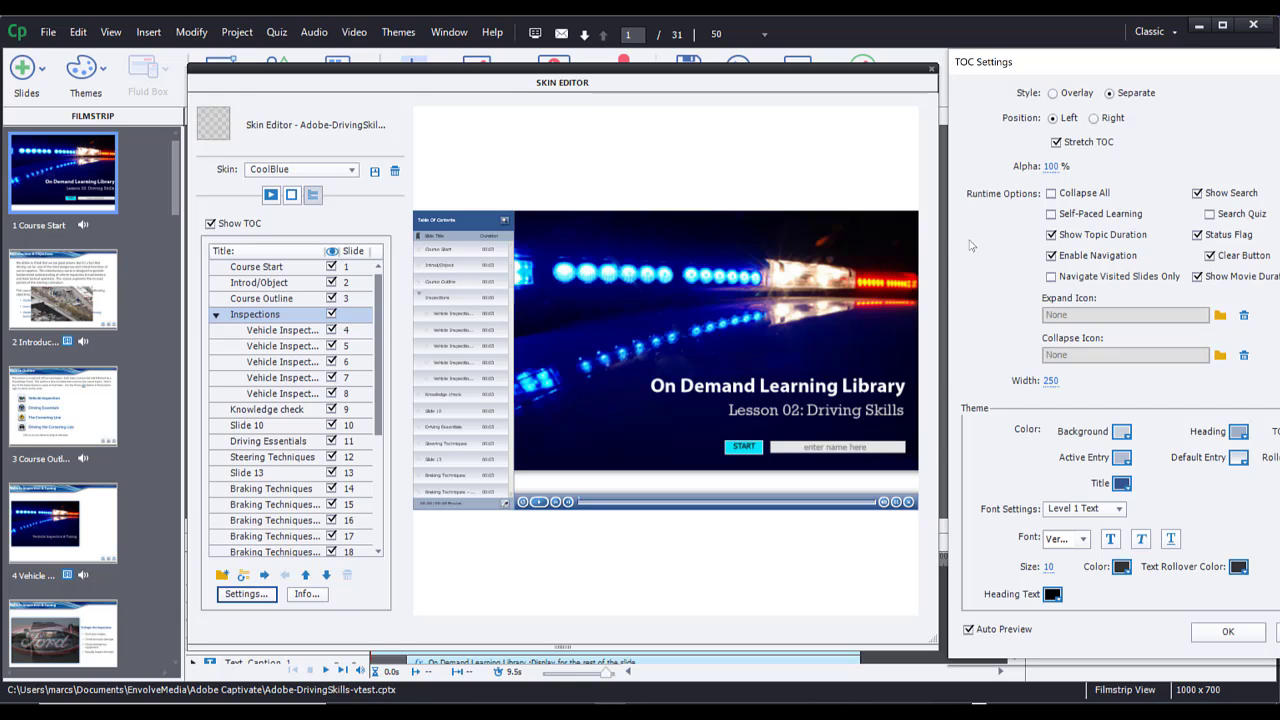
- Try the Overlay style for the table of contents, positioned on the right and on the left of the slide
click(1053, 93)
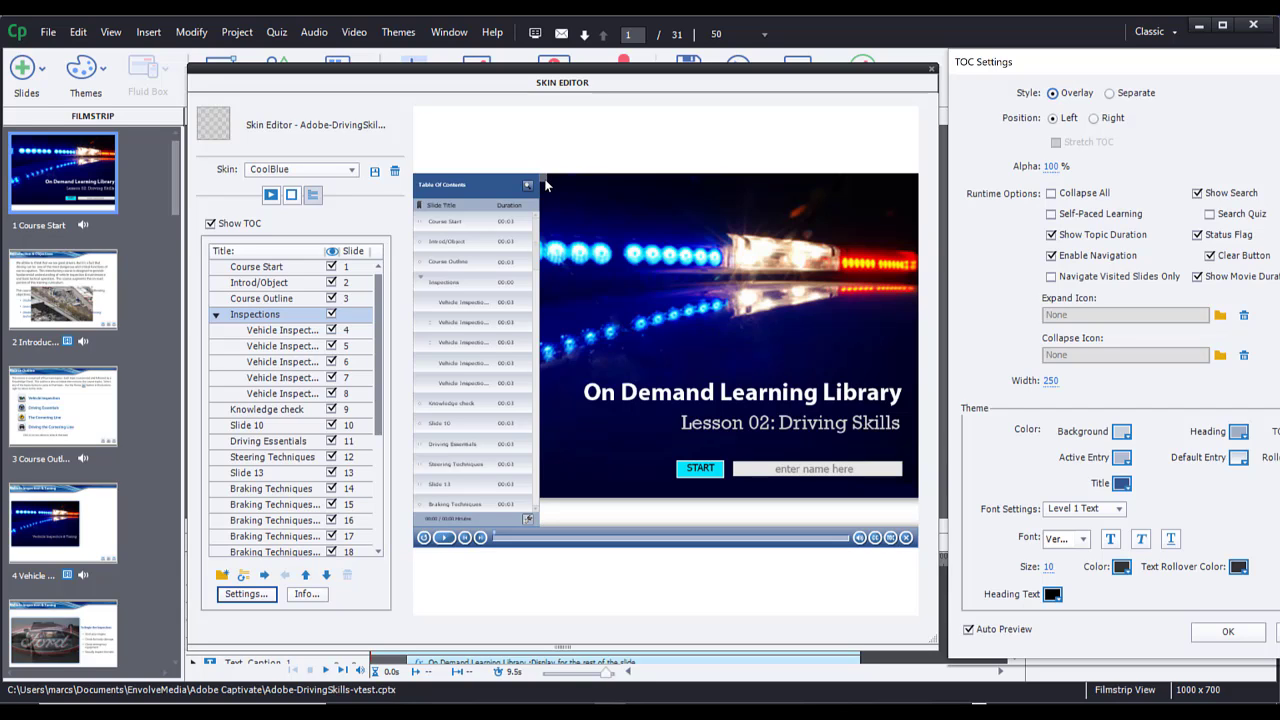
click(1094, 118)
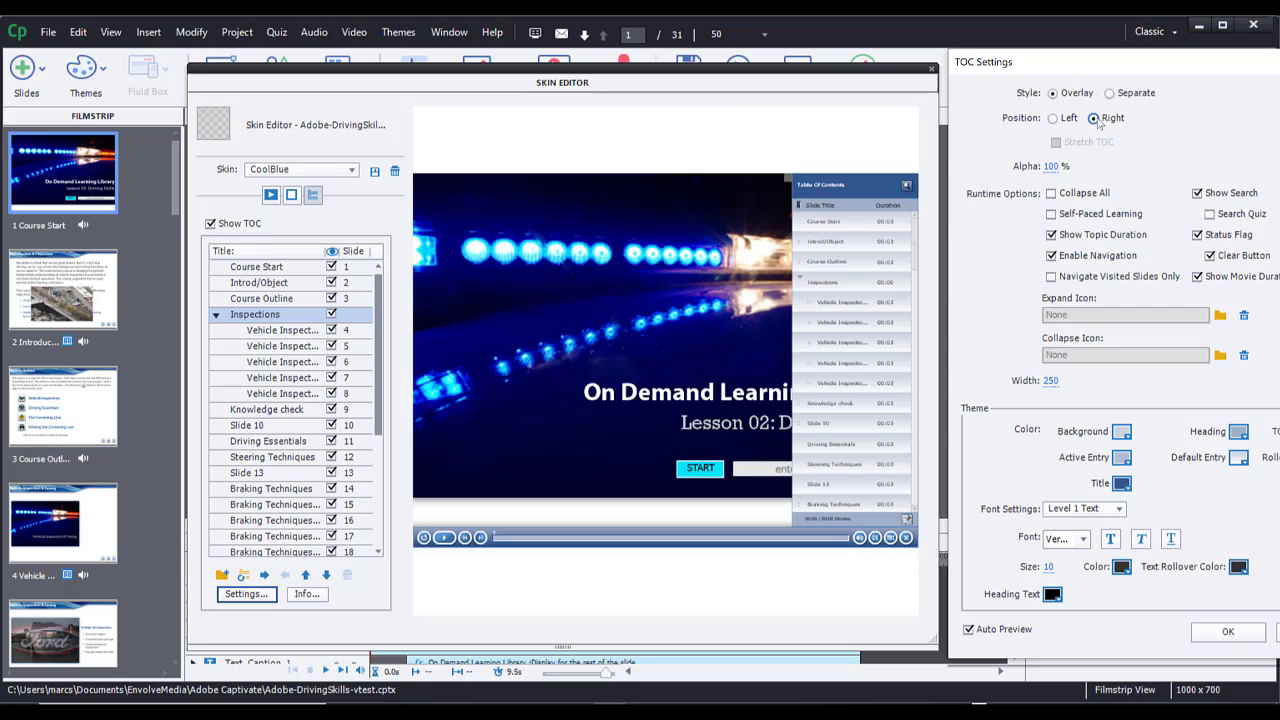
click(1053, 118)
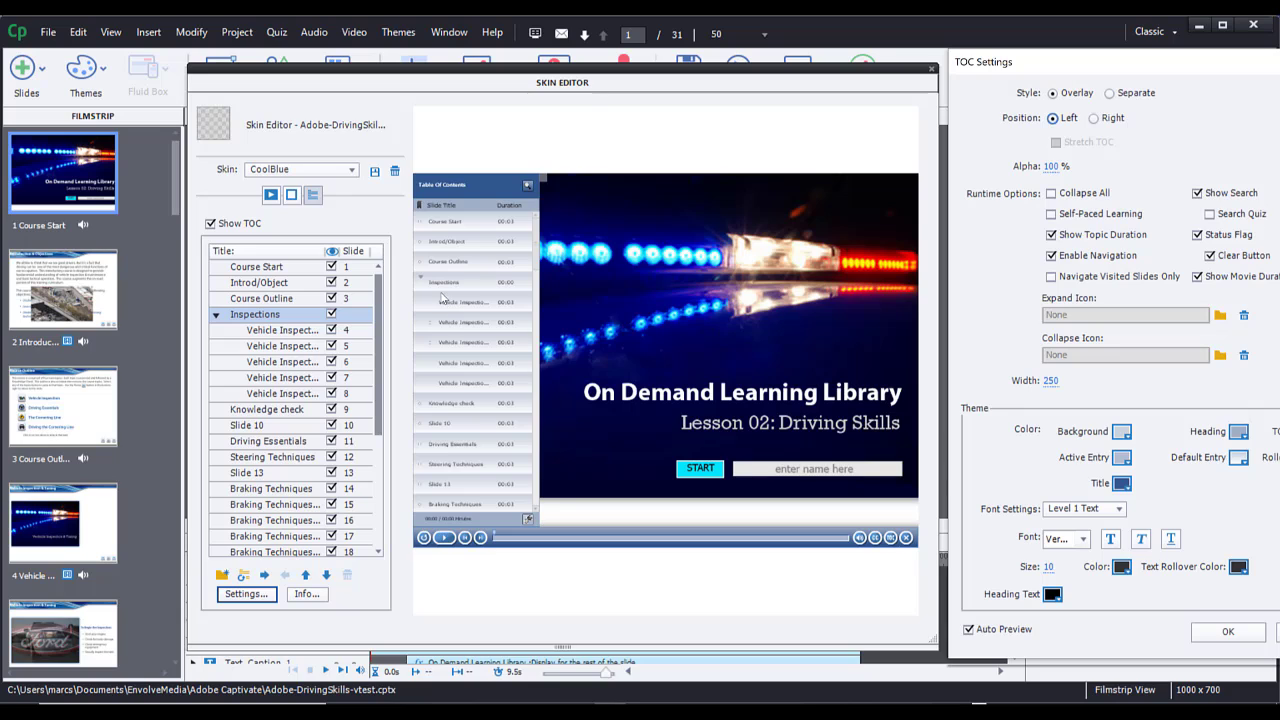
- Try out Collapse All and turn it off again, and enable the Self-Paced Learning and Navigate Visited Slides Only runtime options
click(1053, 195)
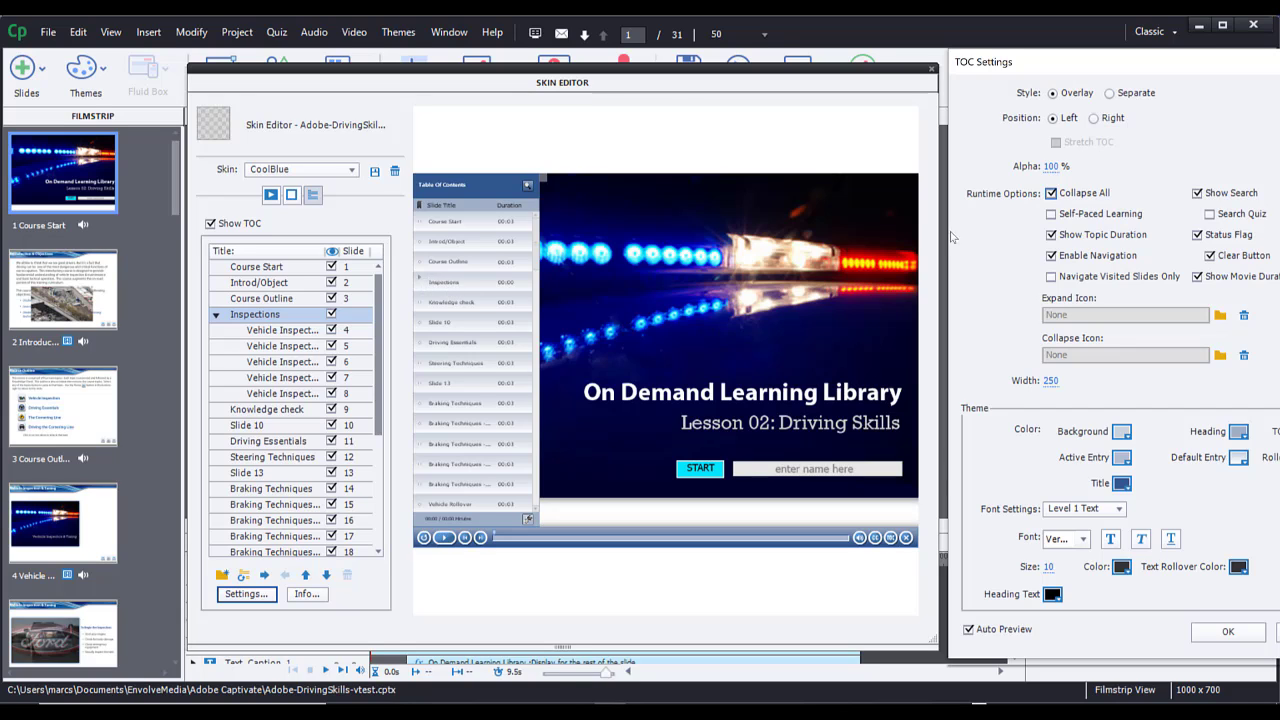
click(1051, 193)
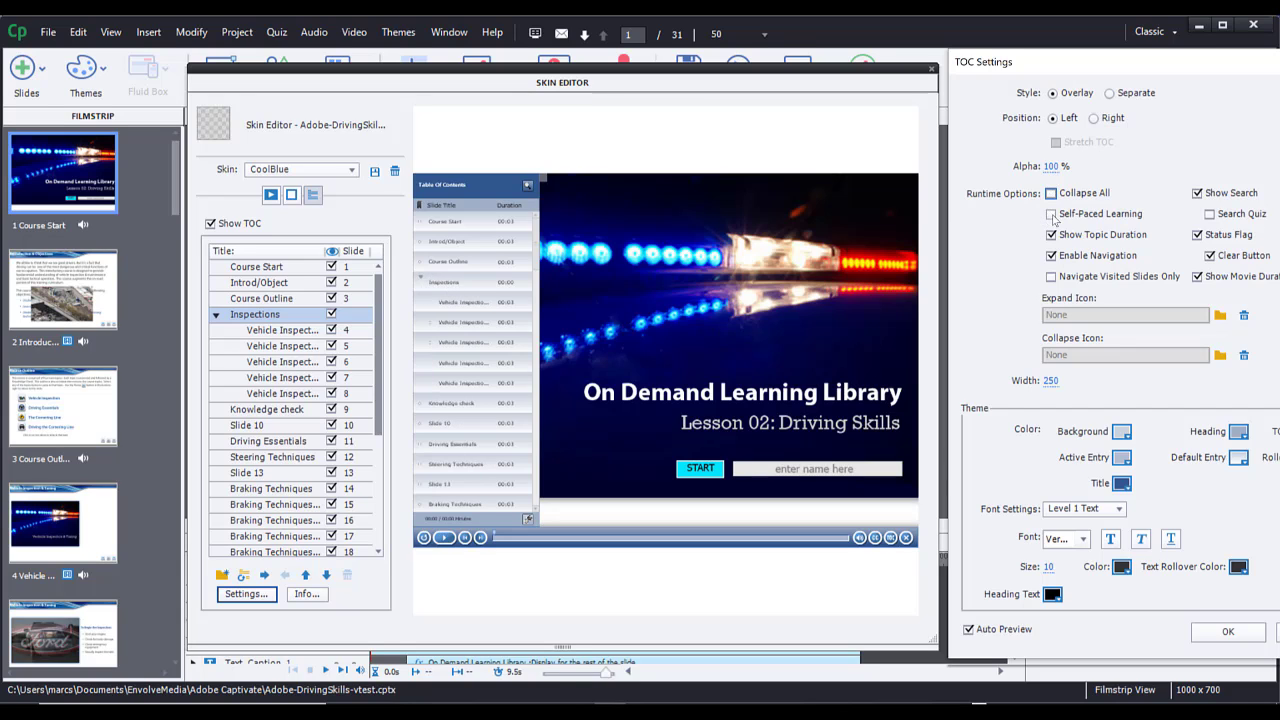
click(1051, 214)
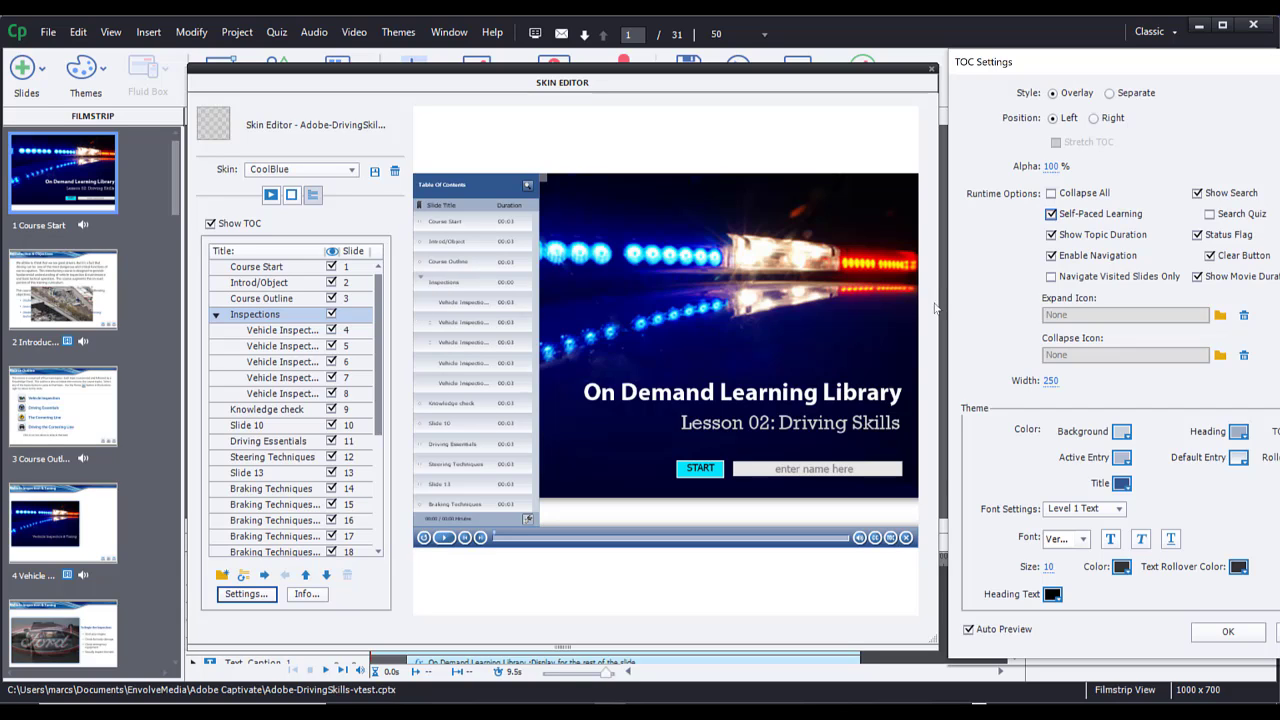
click(1051, 277)
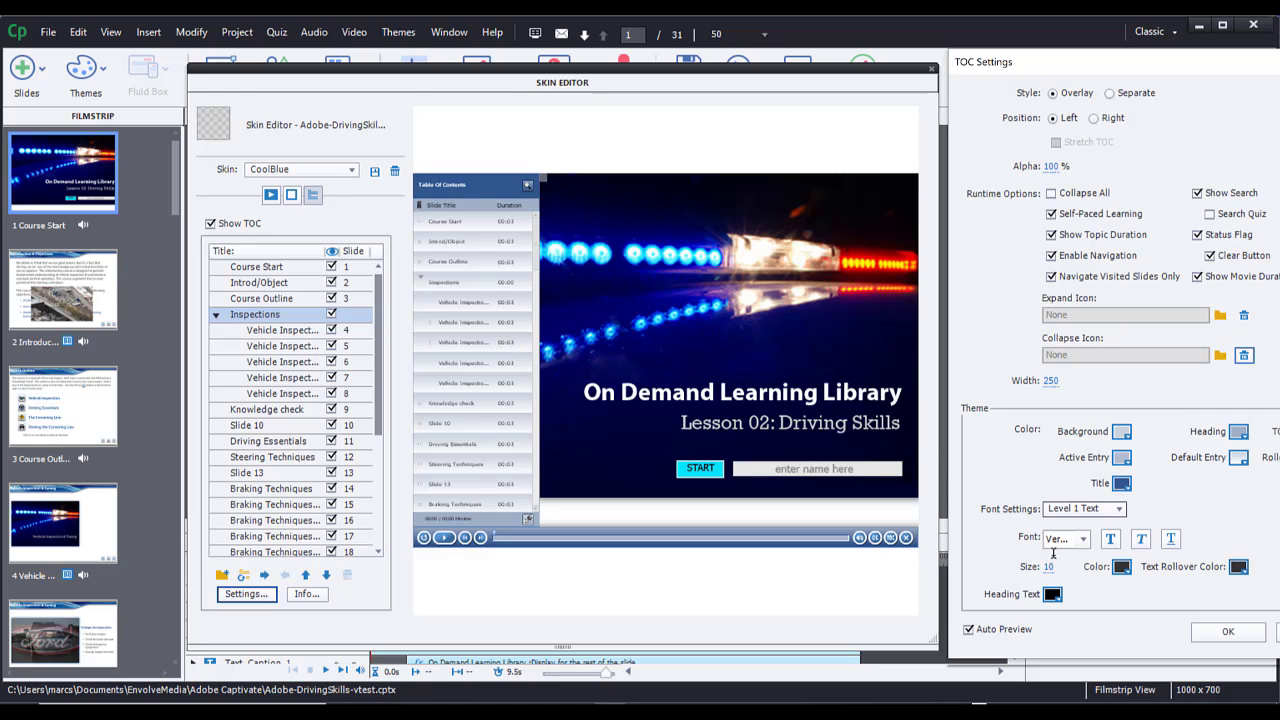
- Set the Level 1 text color to a dark blue sampled from the slide image in the preview
click(1122, 567)
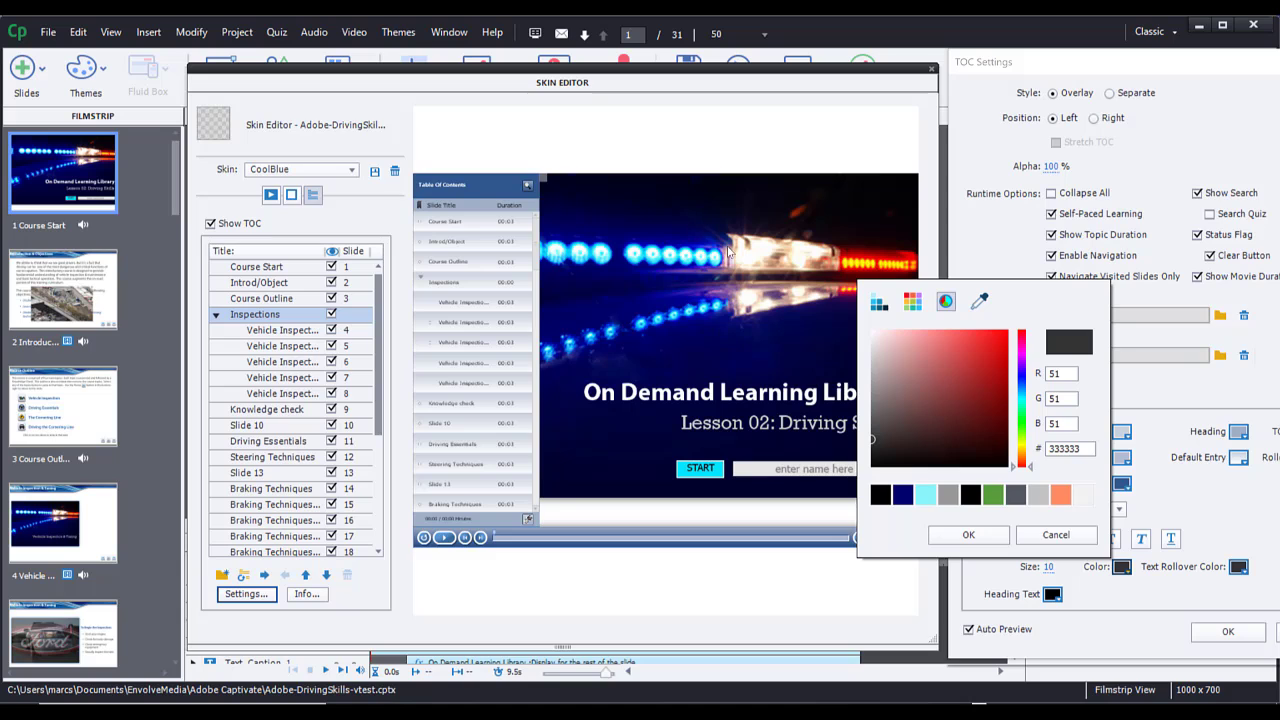
click(979, 300)
click(617, 236)
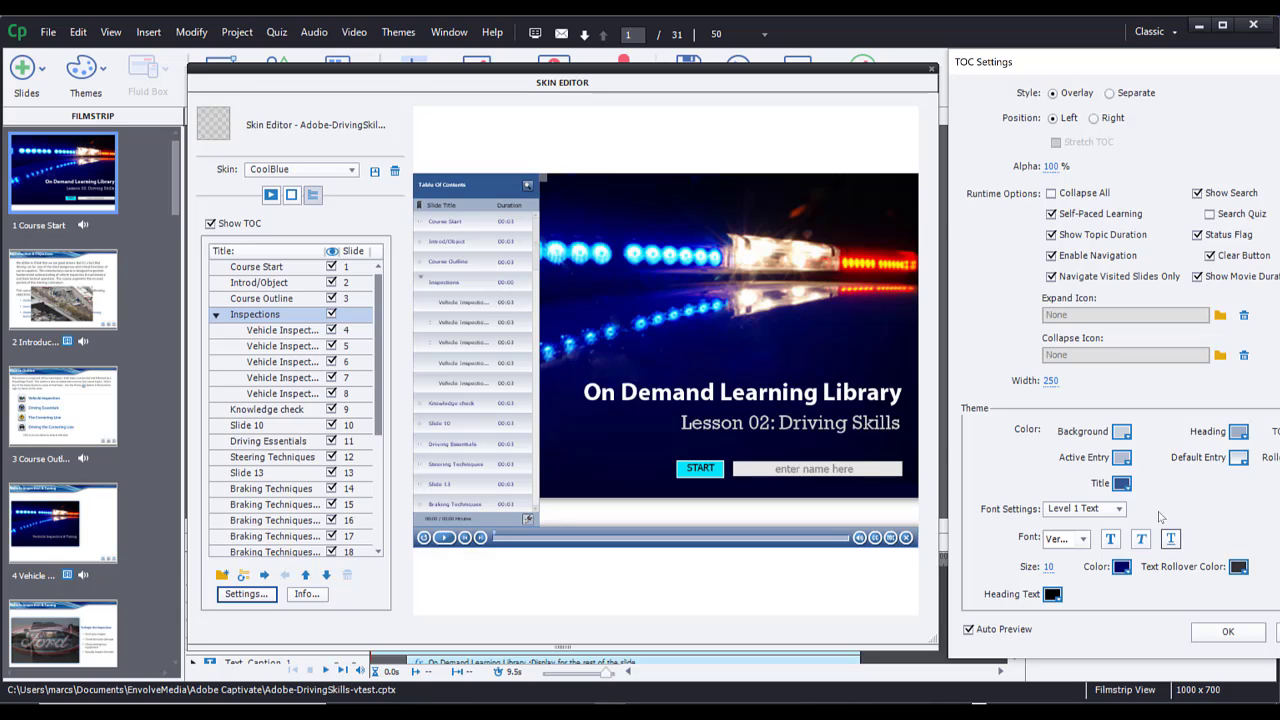
- Set the table of contents style to Separate and enable Stretch TOC
drag(1139, 70, 1023, 72)
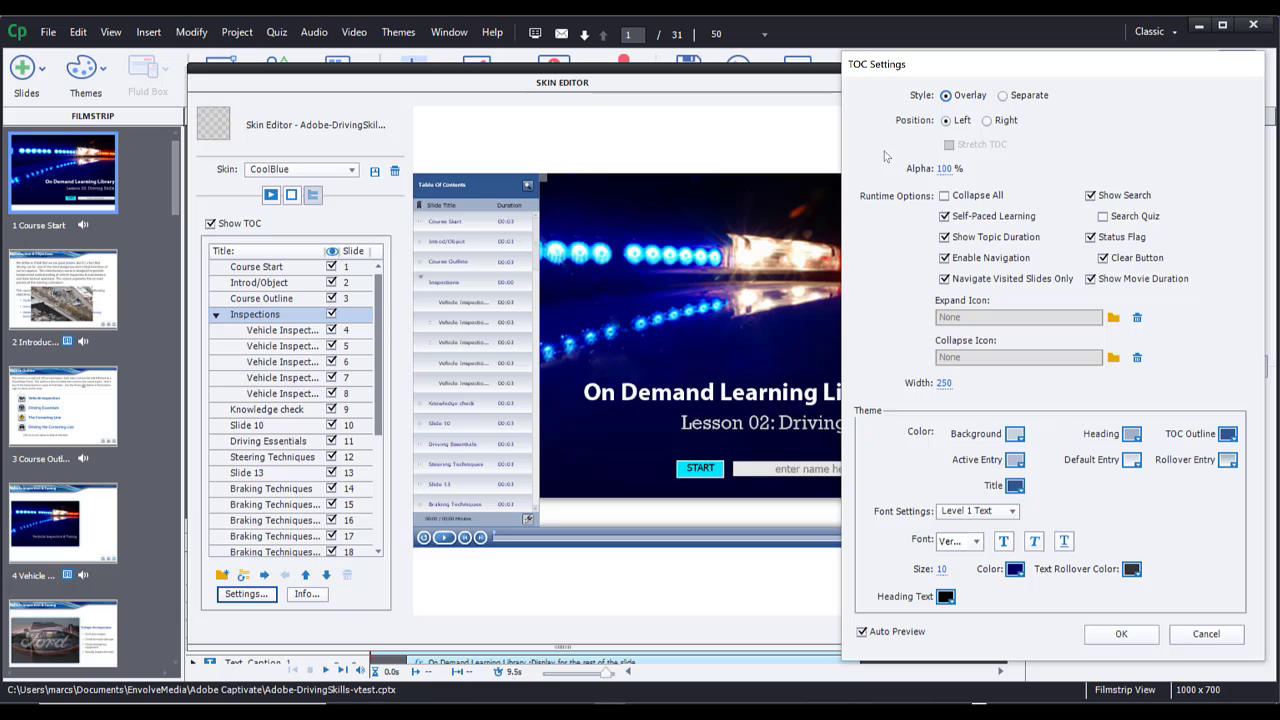
click(1004, 96)
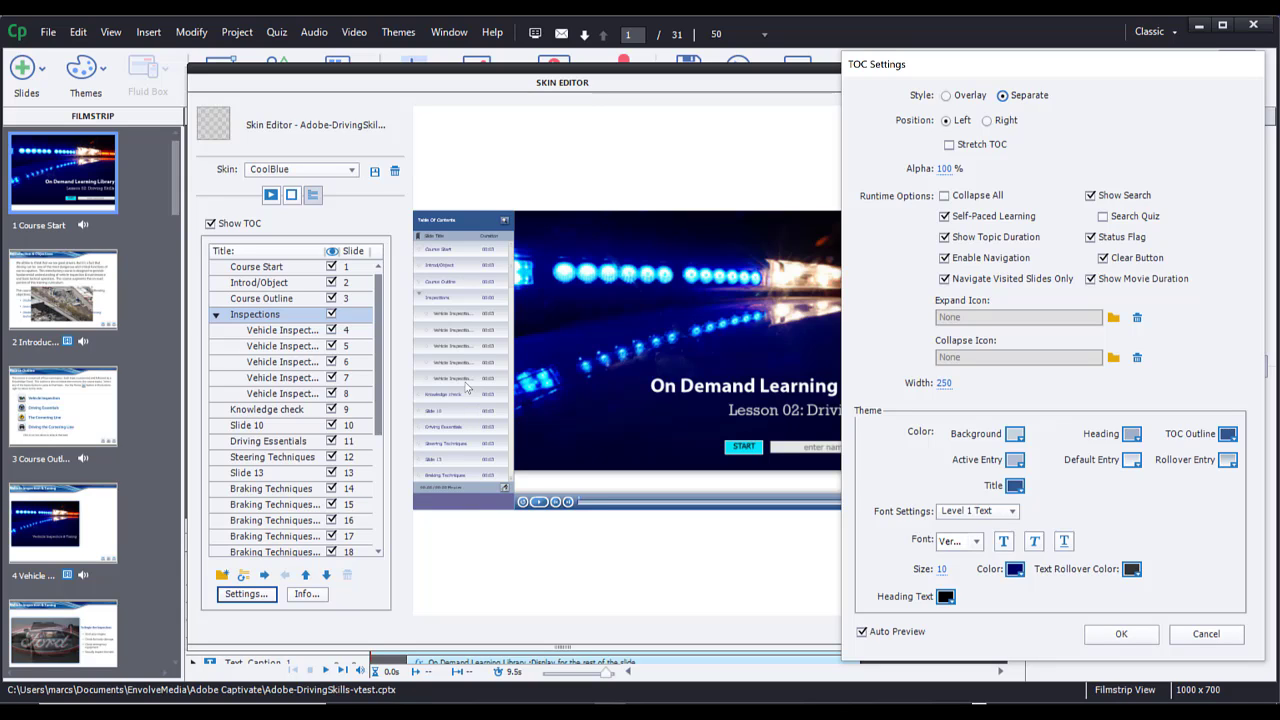
click(950, 145)
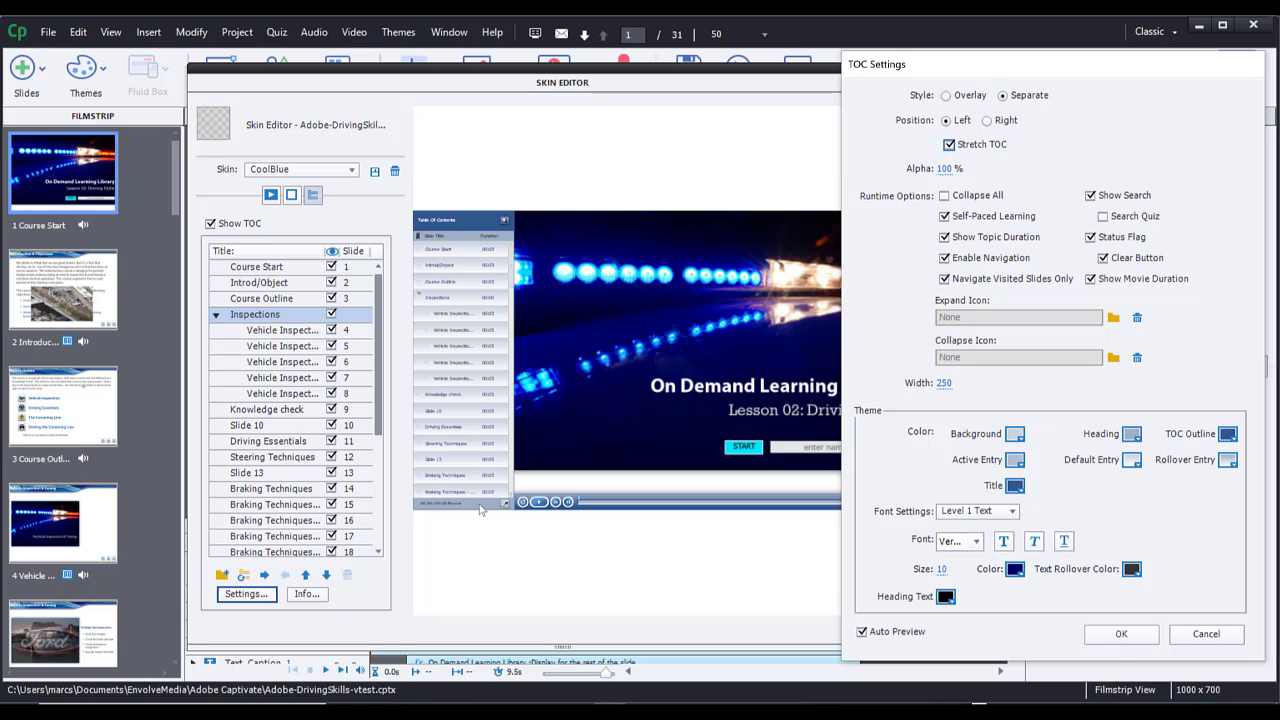